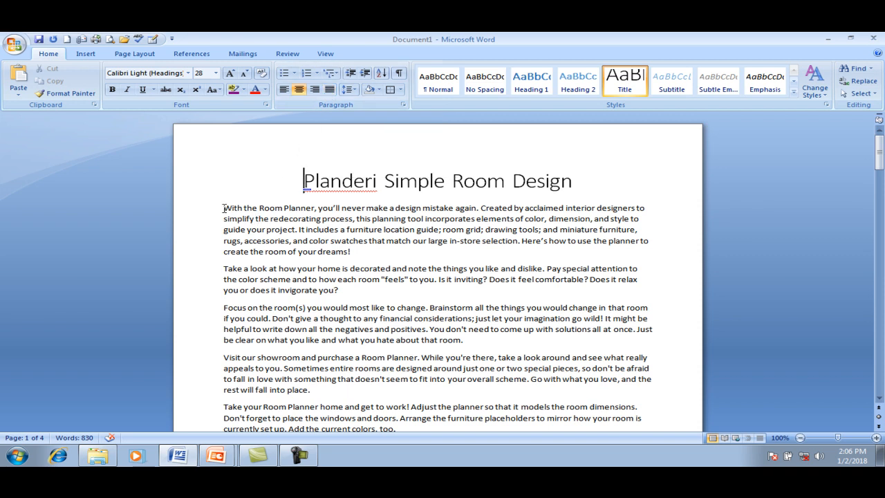
drag(223, 208, 353, 252)
drag(224, 268, 342, 291)
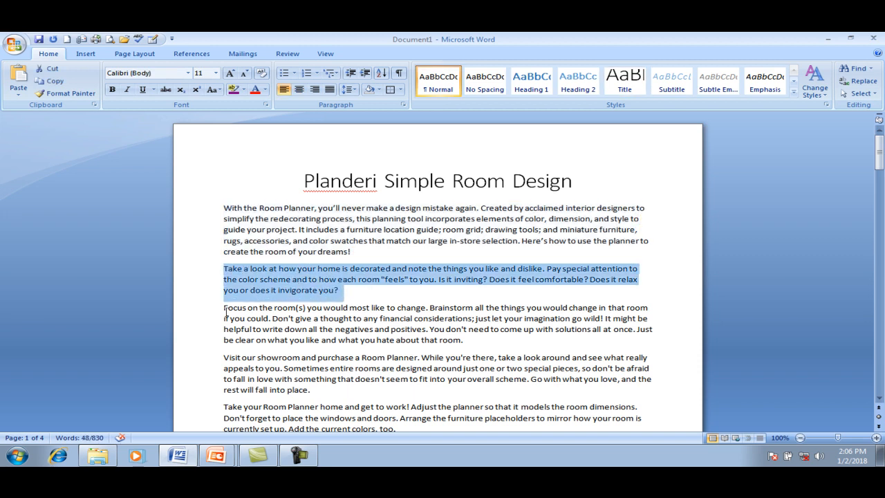
drag(225, 308, 475, 347)
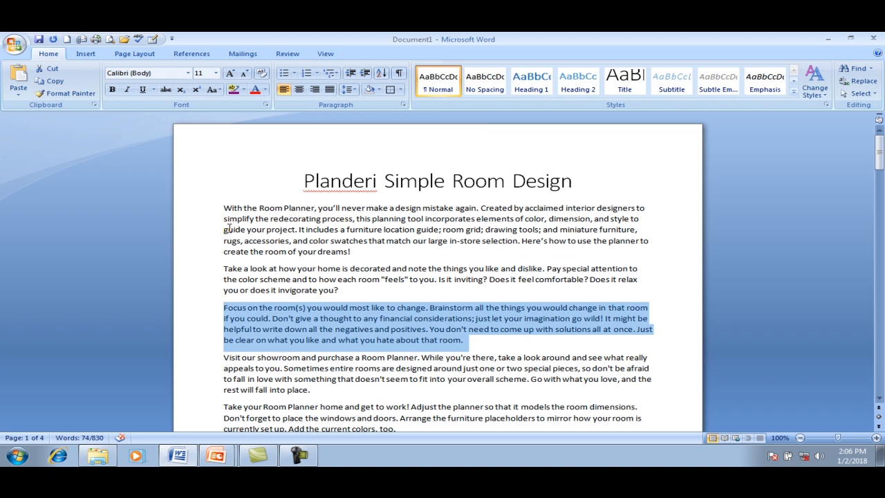
Try justified alignment on the first body paragraph and return it to left alignment.
drag(224, 207, 362, 254)
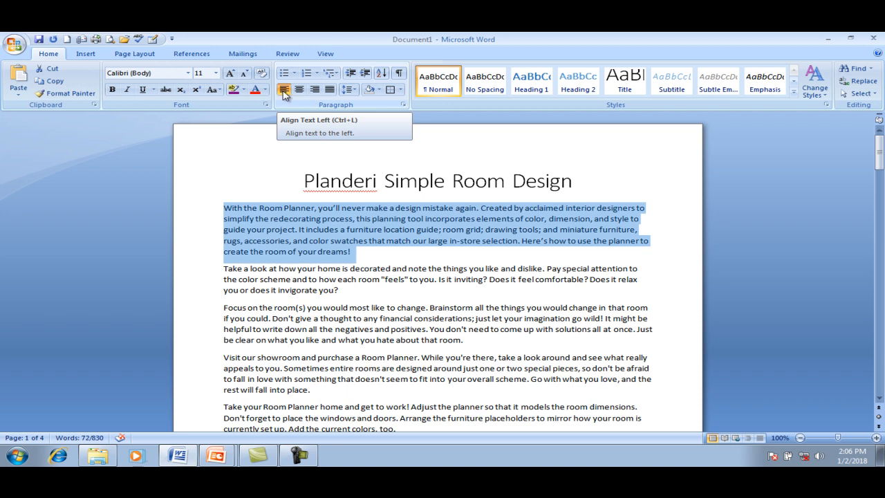
key(ctrl+j)
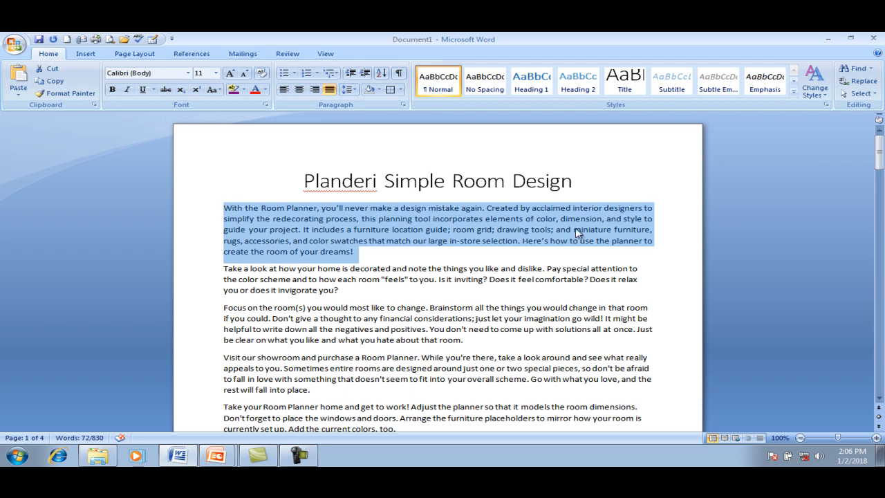
click(331, 92)
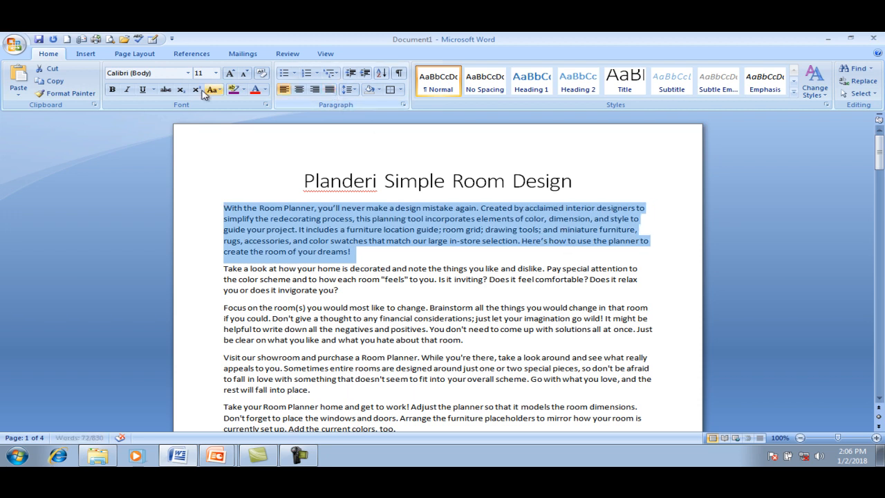
key(ctrl+j)
click(283, 94)
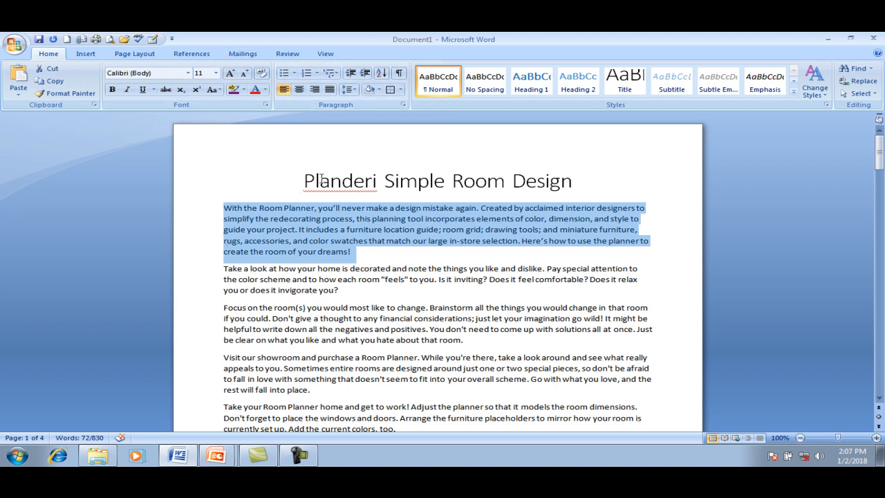
Try right alignment on the first body paragraph and set it back to left-aligned.
click(314, 90)
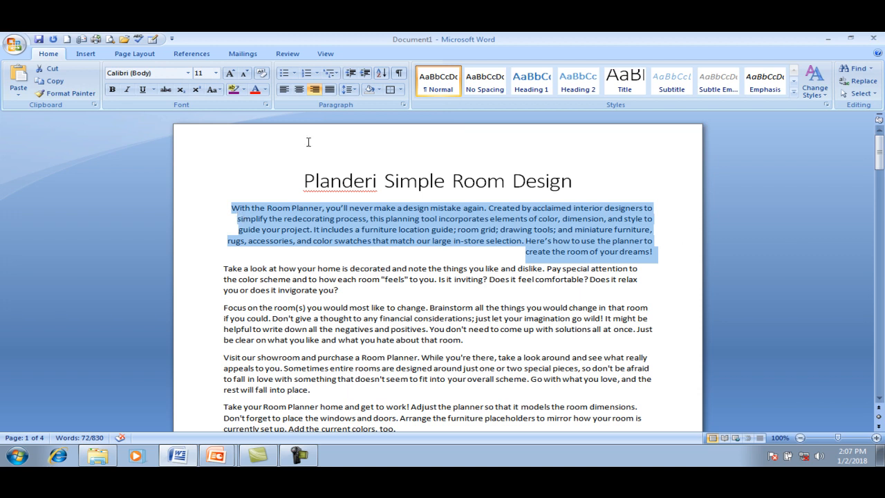
click(283, 89)
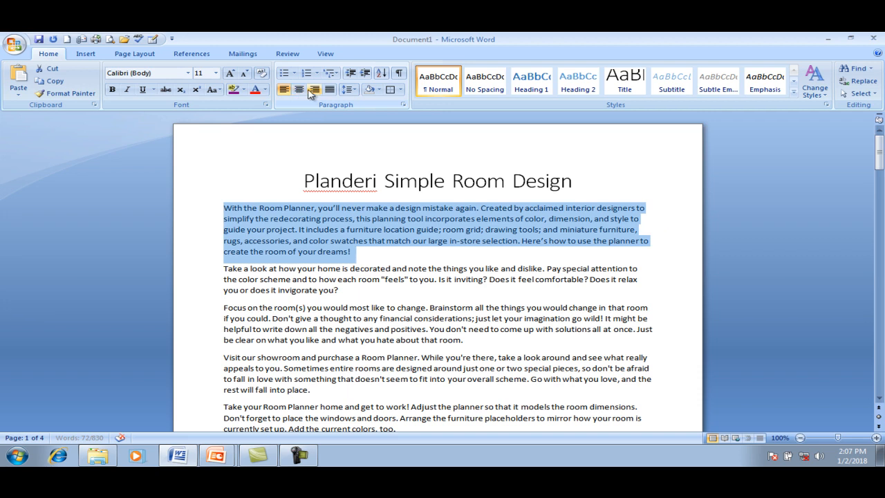
click(315, 90)
click(284, 90)
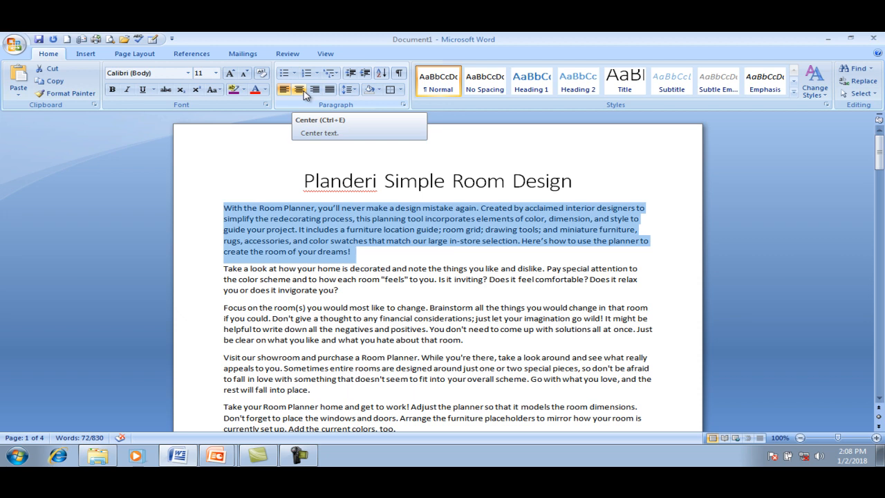
Center the text of the first body paragraph below the title.
key(ctrl+j)
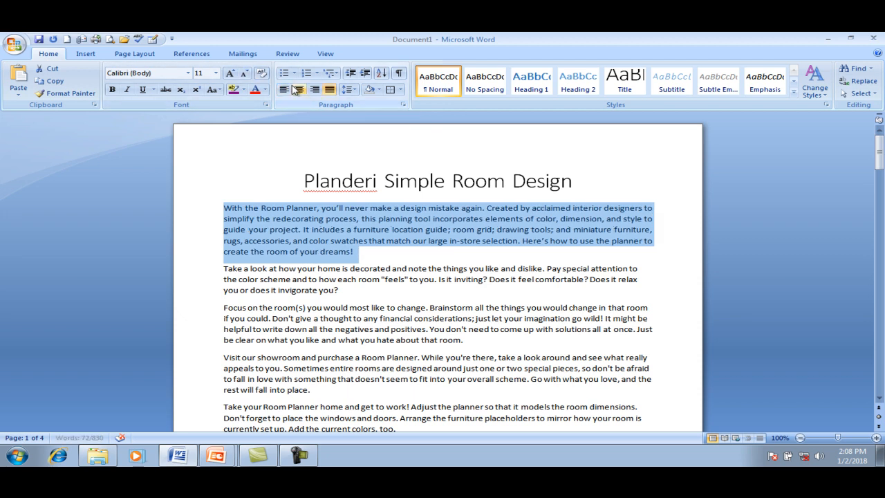
click(330, 89)
click(300, 91)
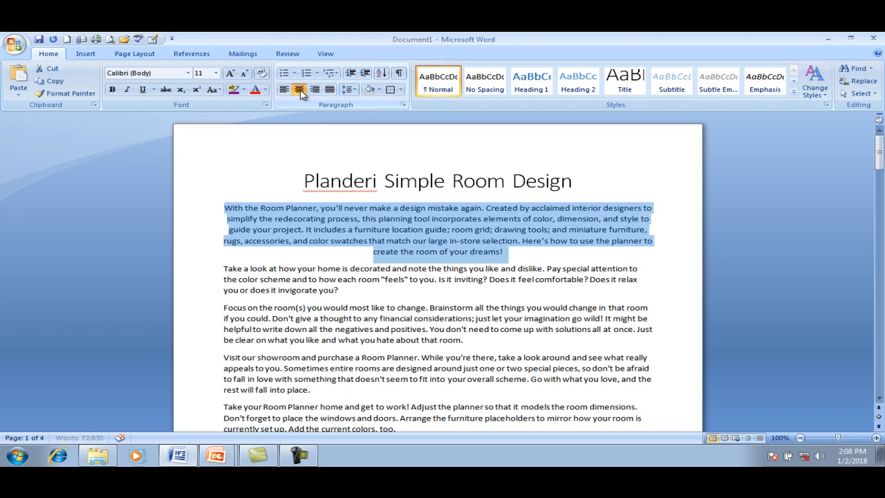
click(347, 256)
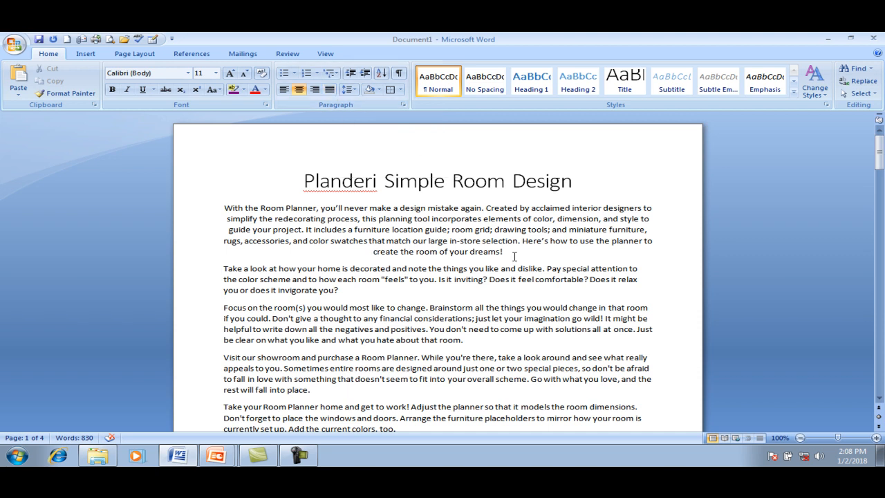
Justify the first body paragraph so its text meets both margins.
drag(514, 255, 218, 209)
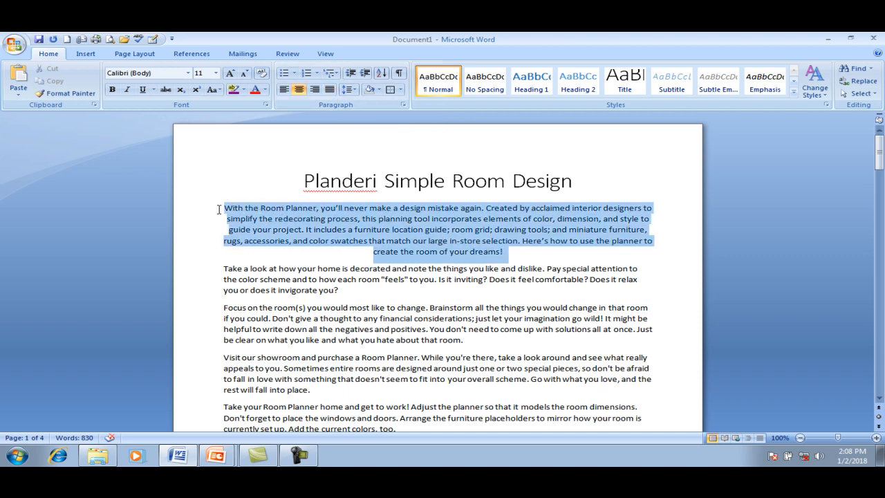
click(330, 91)
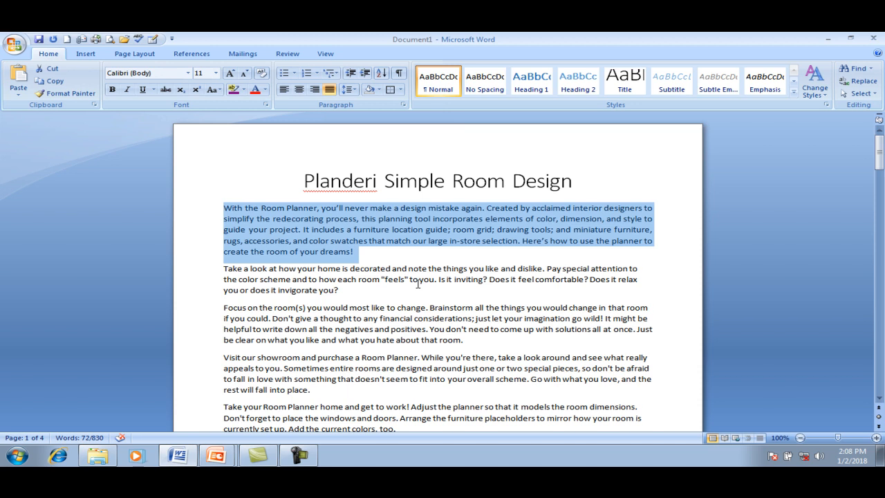
click(199, 187)
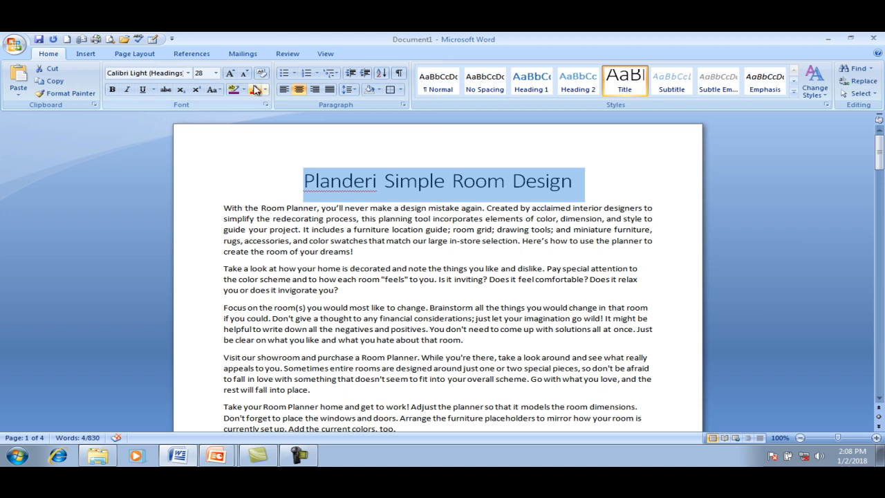
Select all body paragraphs below the title on the first page and justify them.
drag(363, 250, 234, 204)
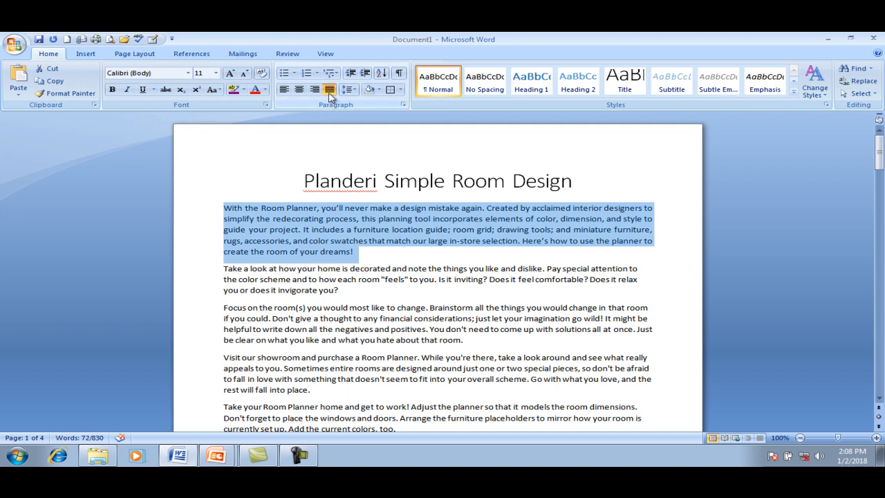
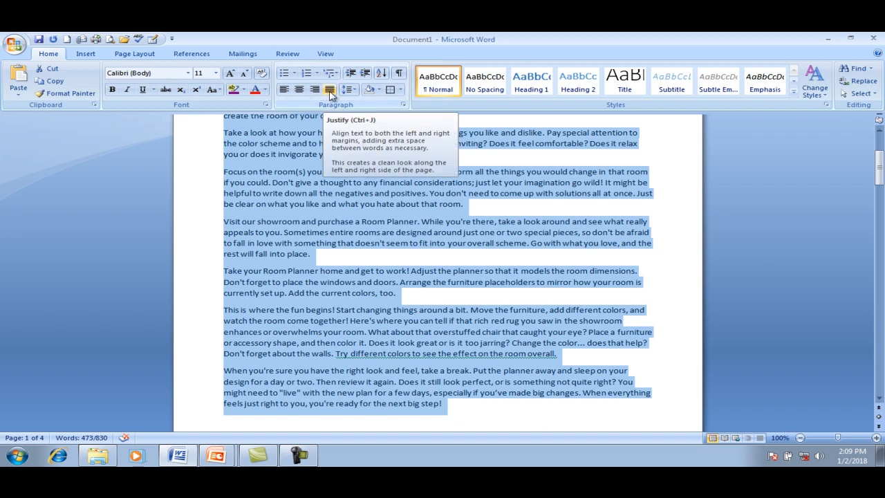
click(330, 95)
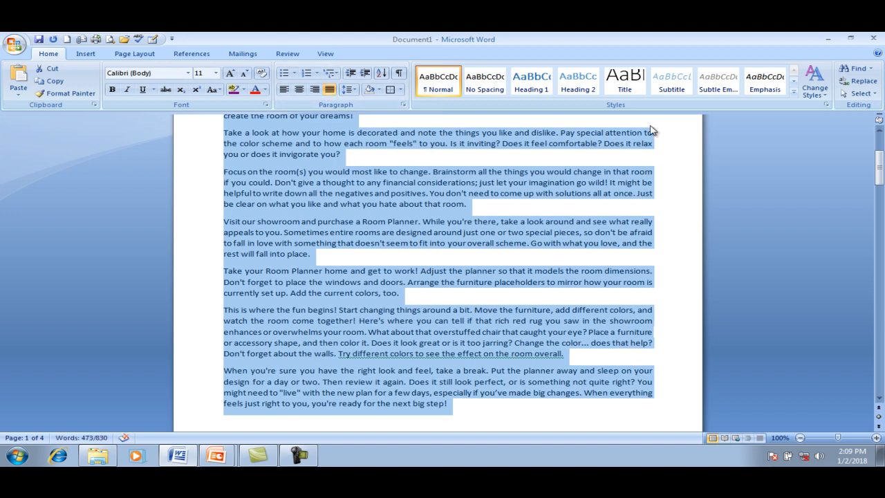
drag(879, 184, 881, 169)
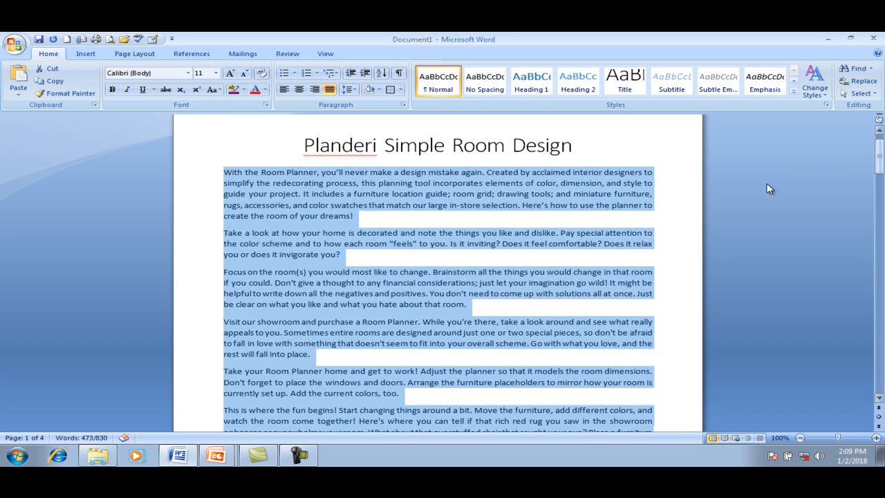
click(644, 156)
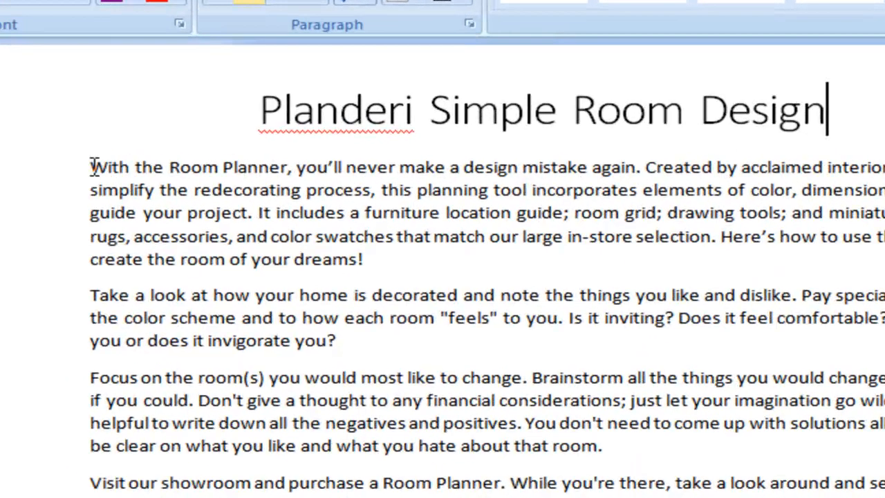
Set the line spacing of the first body paragraph to 3.0.
drag(219, 174, 240, 177)
drag(125, 178, 368, 259)
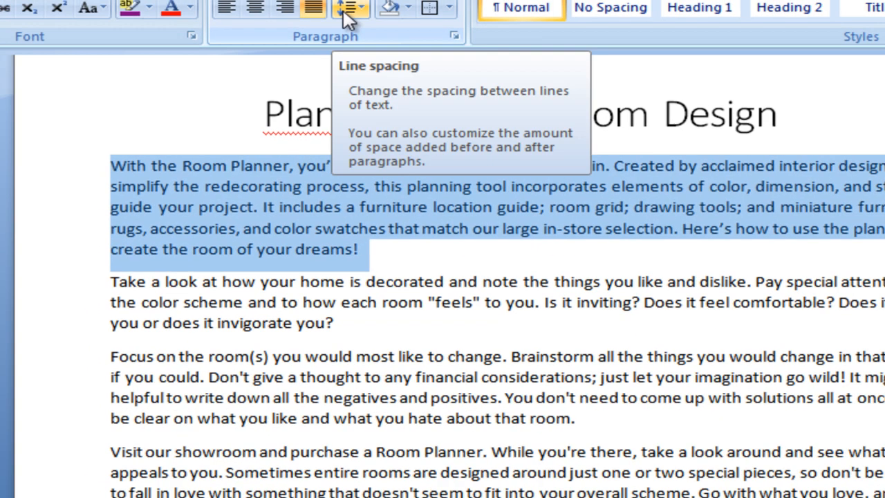
click(349, 2)
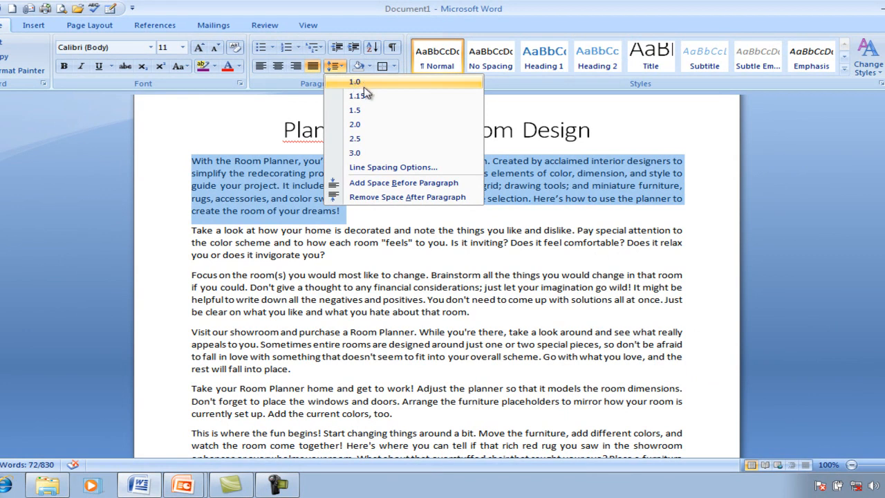
click(355, 153)
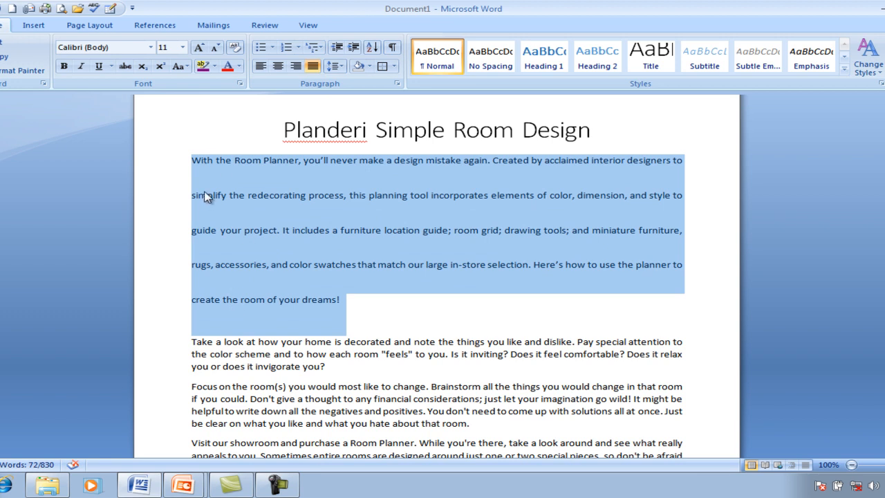
Set the line spacing of the first body paragraph to 1.0 and deselect the text.
click(344, 68)
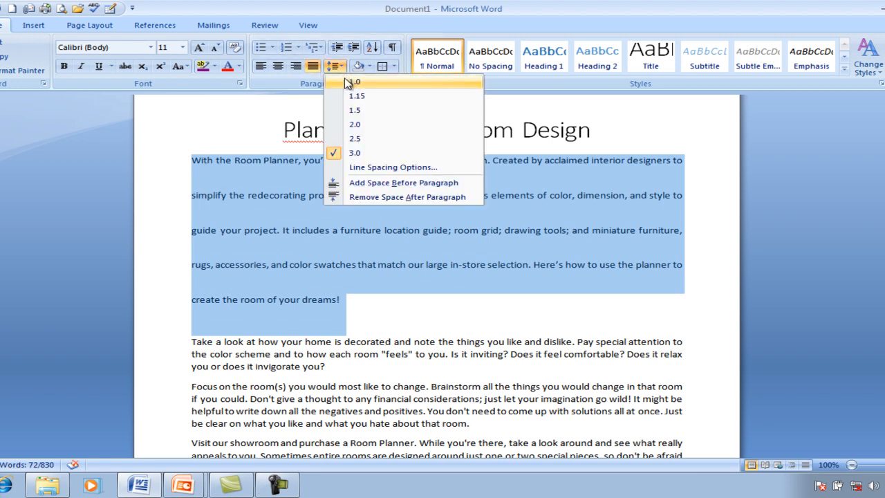
click(344, 83)
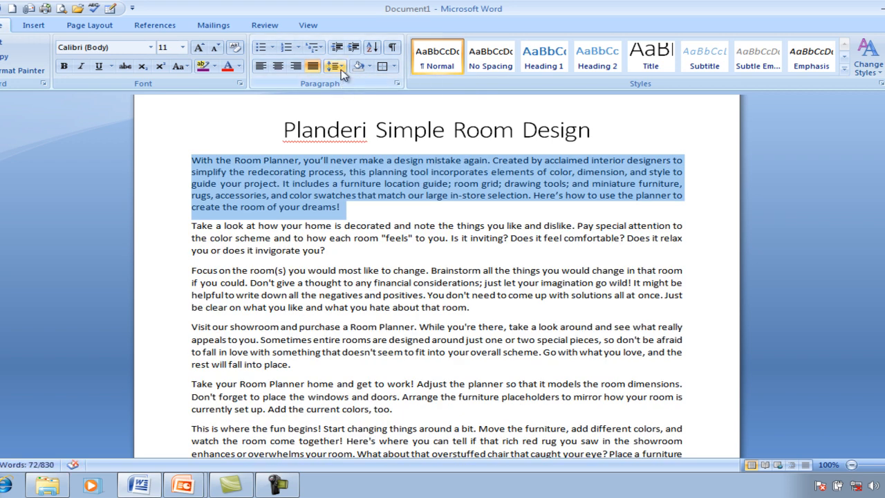
click(342, 70)
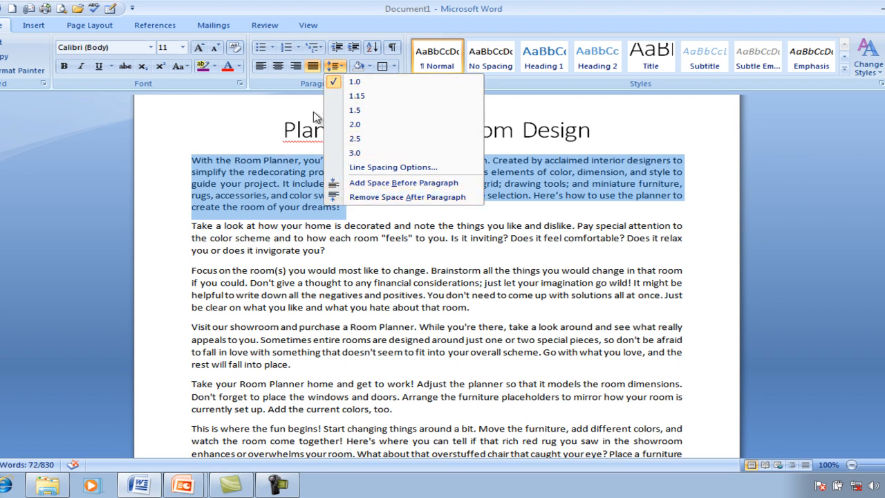
click(312, 159)
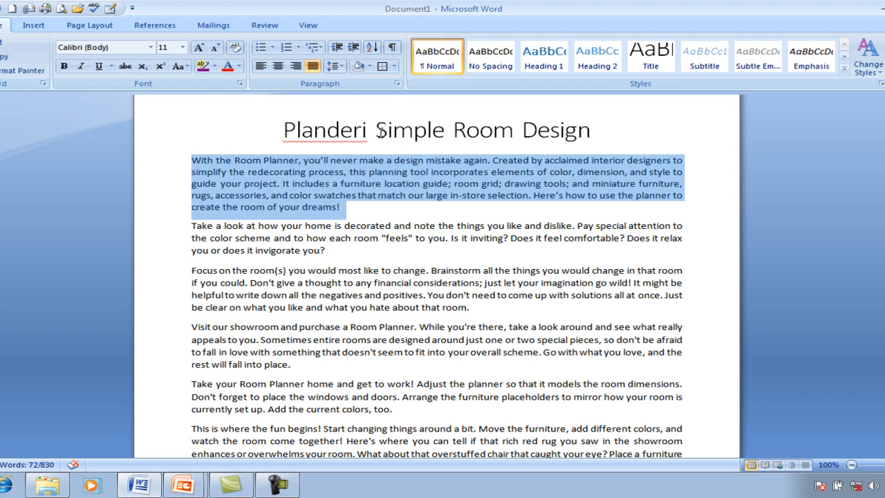
click(418, 197)
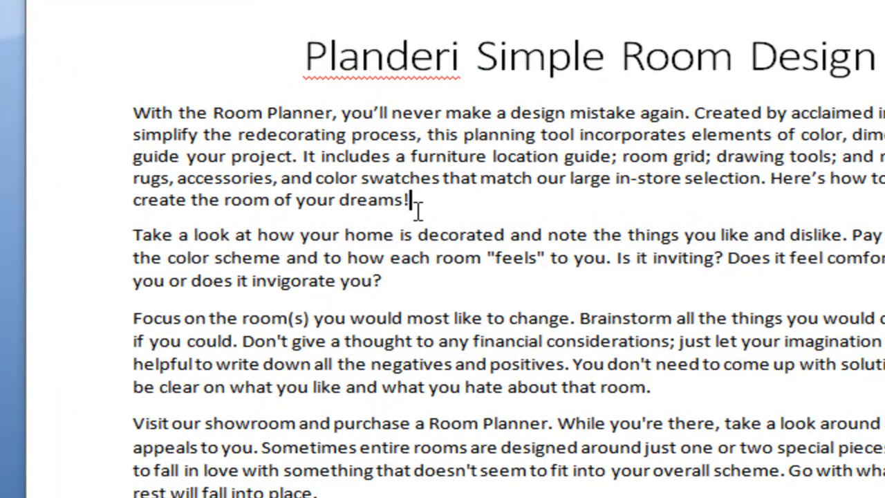
Shade the background of the first body paragraph with a light blue theme color.
drag(417, 208, 135, 116)
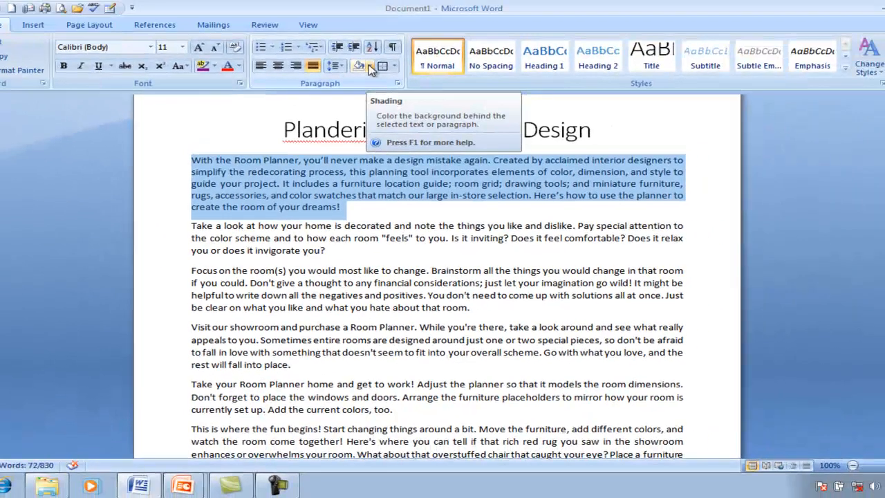
click(370, 66)
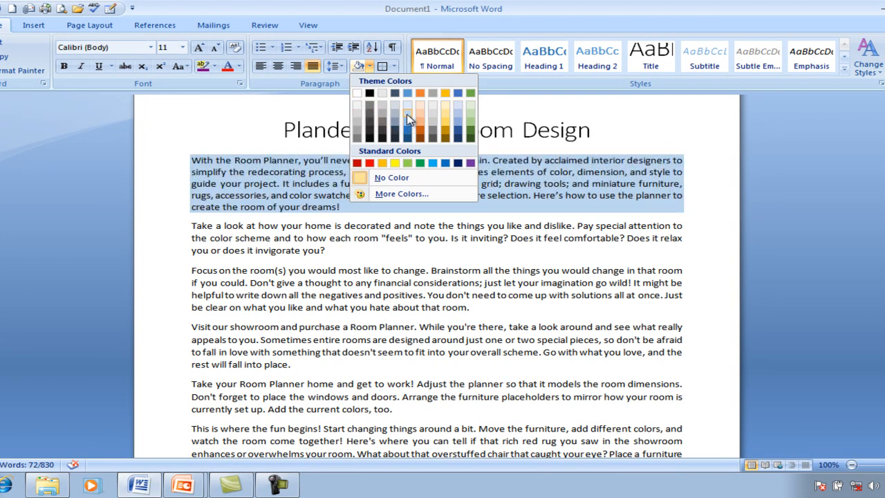
click(408, 119)
click(361, 224)
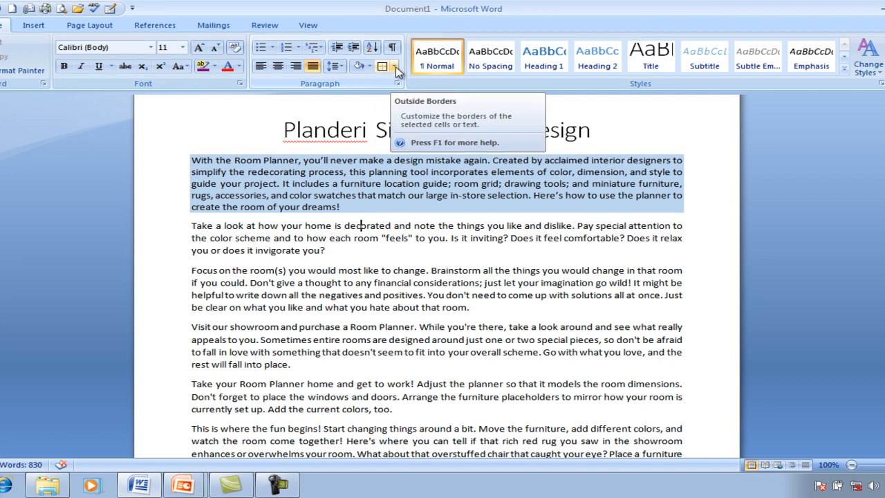
Add outside borders around the title "Planderi Simple Room Design" and deselect it.
drag(283, 130, 540, 130)
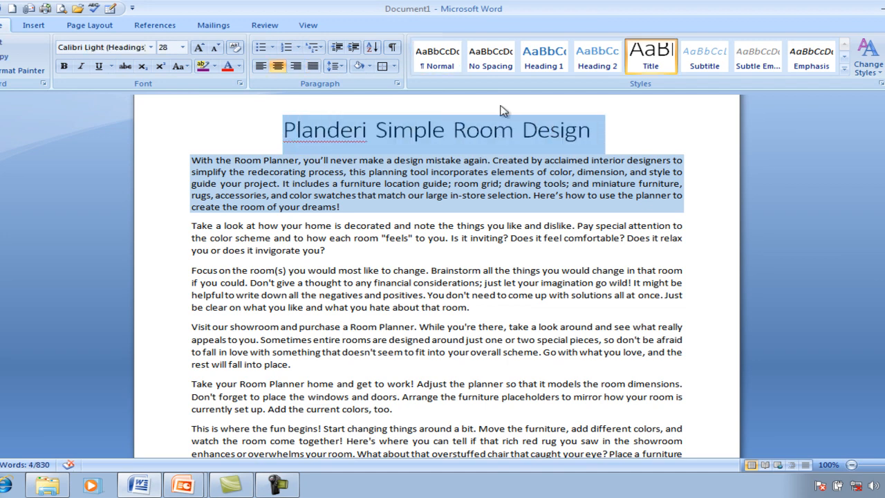
click(395, 65)
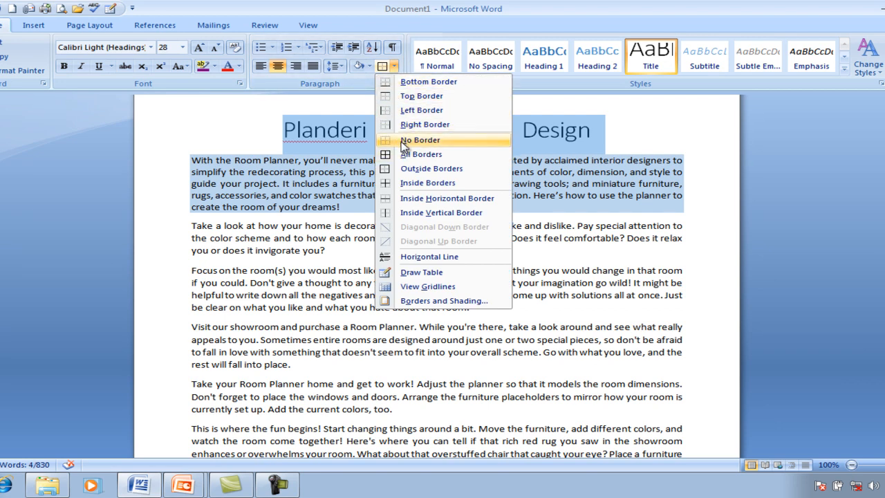
click(414, 173)
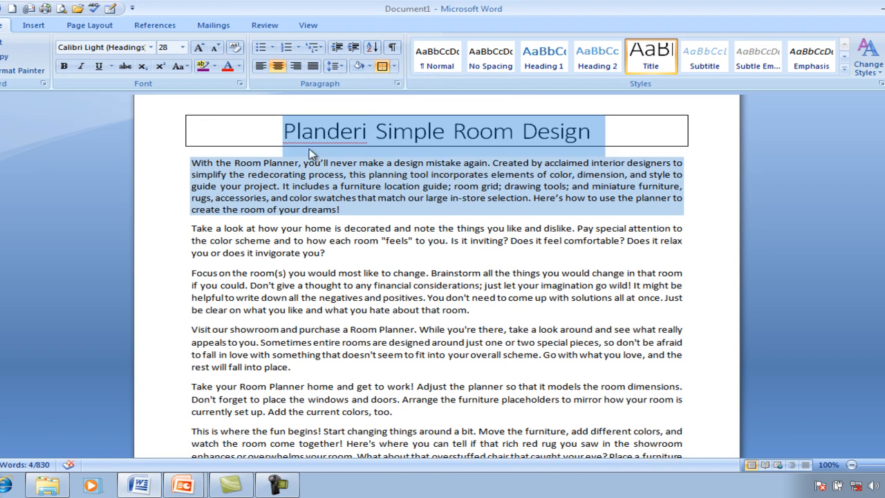
click(280, 147)
key(End)
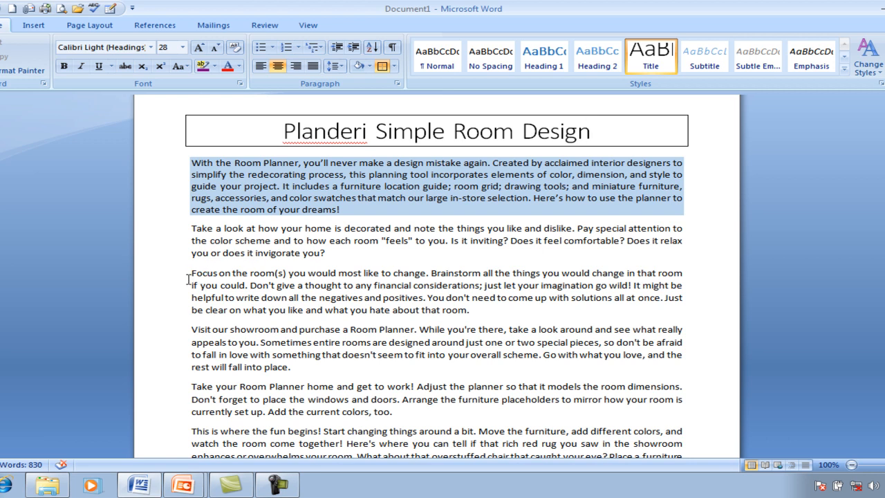
Add outside borders around the paragraph beginning "Focus on the room(s)" and deselect it.
drag(191, 272, 472, 310)
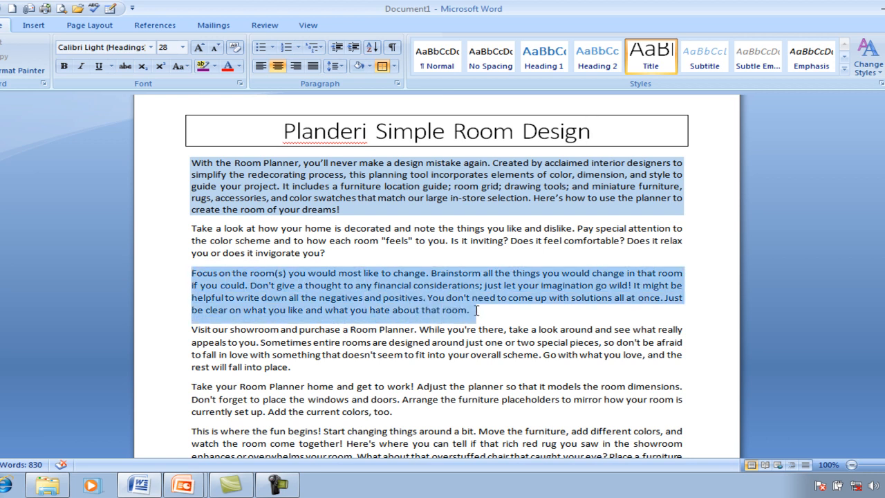
click(382, 66)
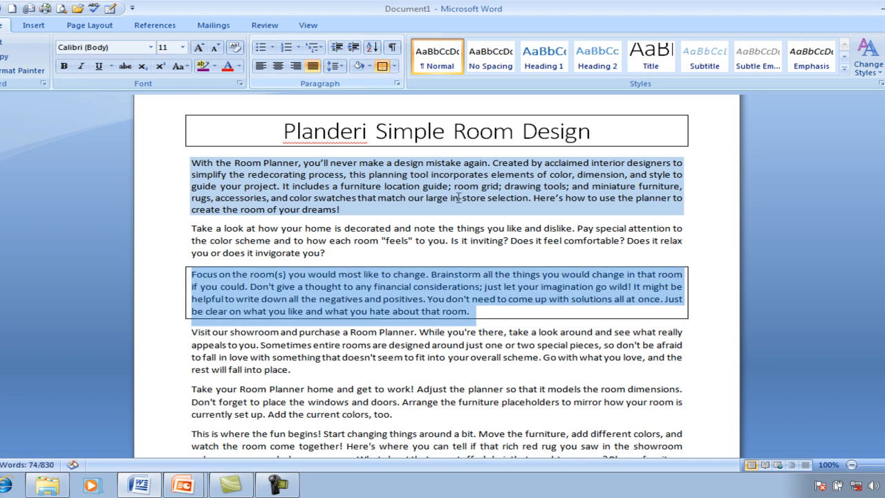
click(724, 299)
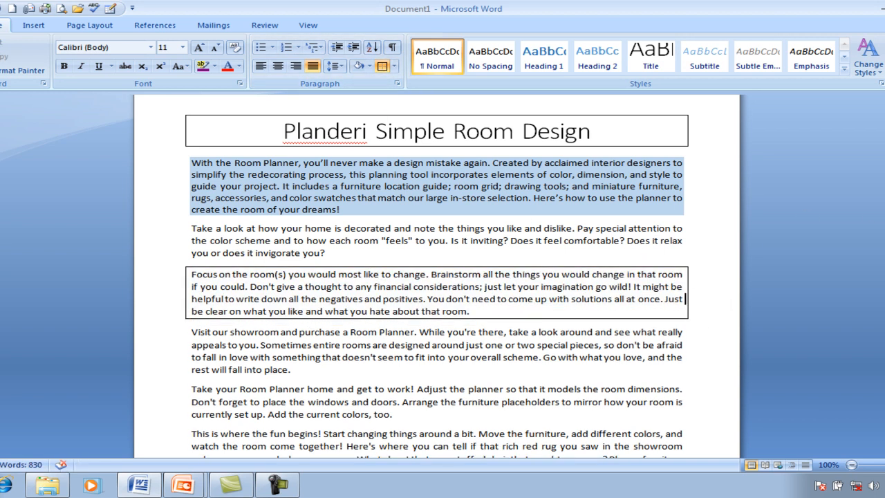
Add a bottom border under the last paragraph, beginning "When you're sure you have the right look and feel", and deselect it.
scroll(582, 286, down, 5)
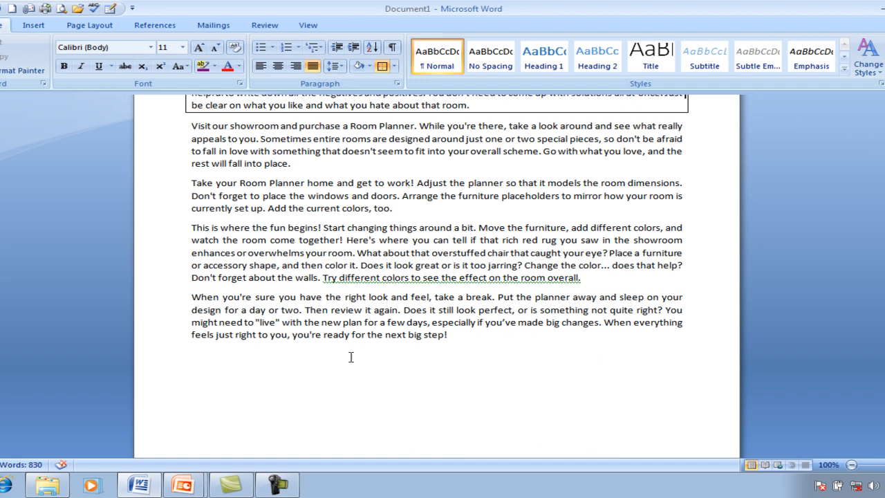
drag(186, 301, 469, 341)
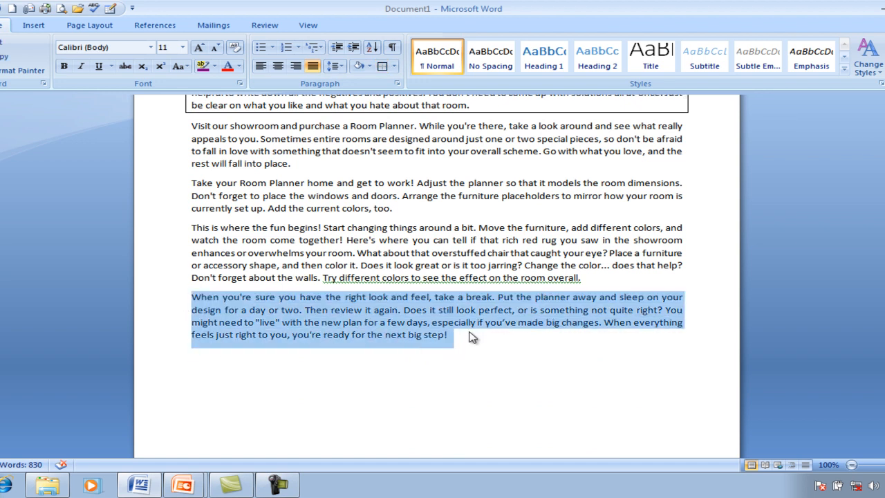
click(394, 66)
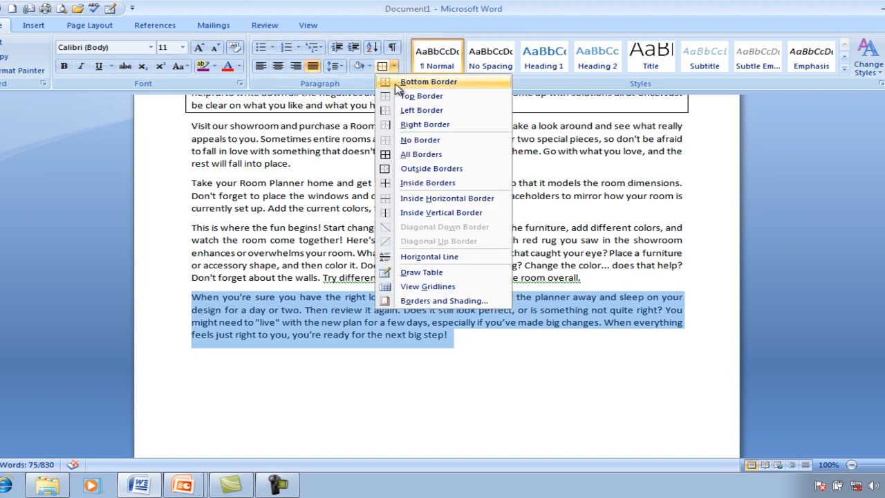
click(401, 84)
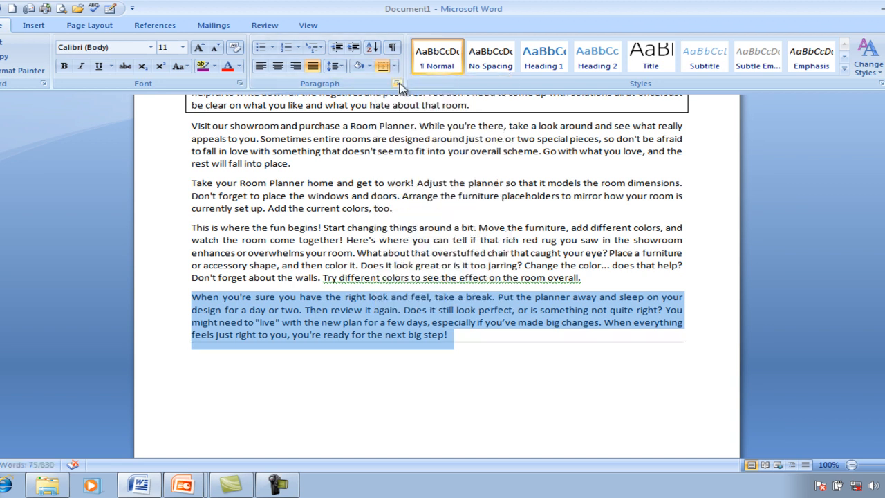
click(498, 347)
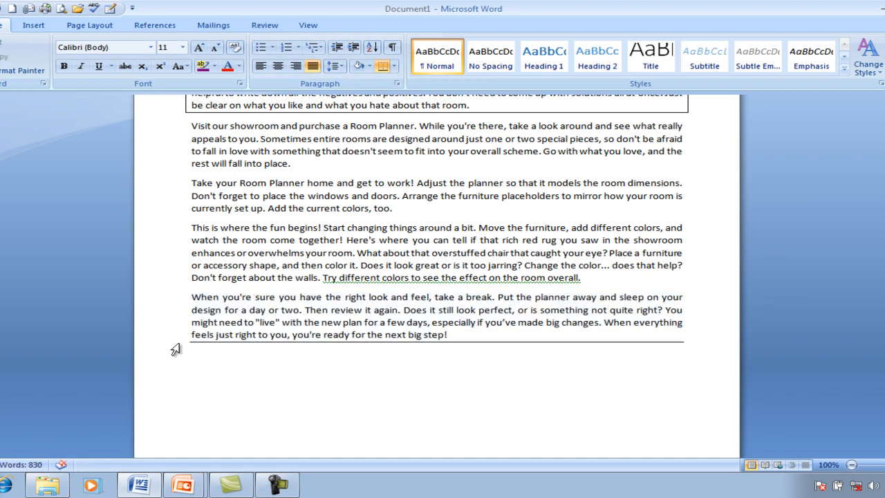
drag(192, 336, 690, 342)
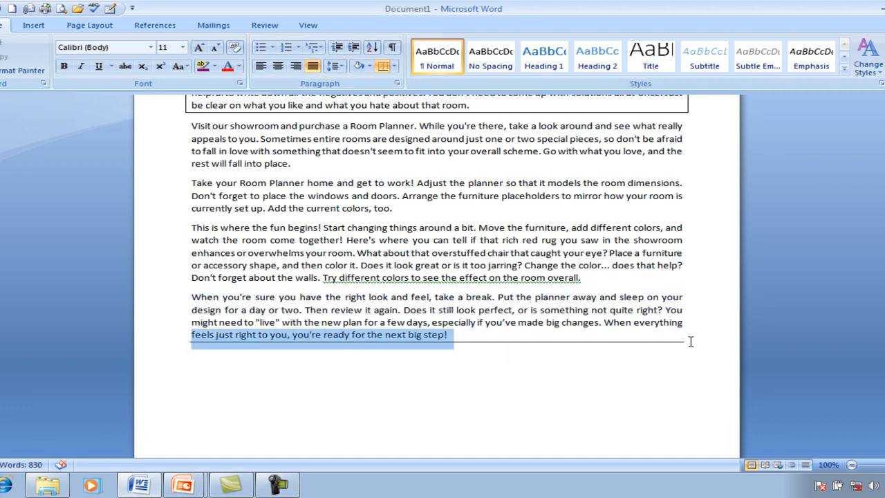
click(282, 285)
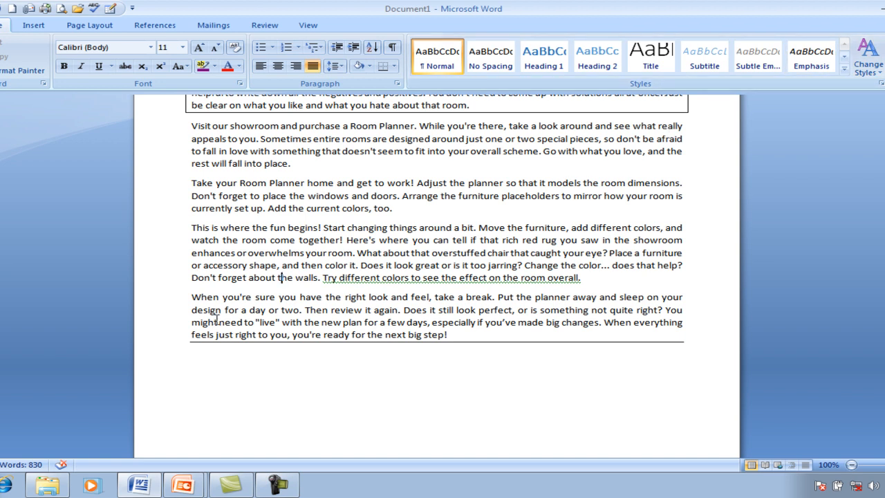
click(188, 487)
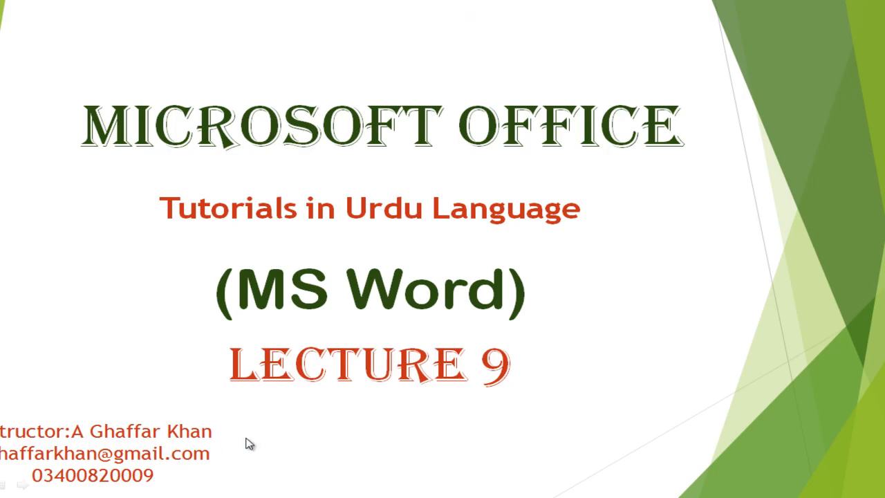
click(249, 443)
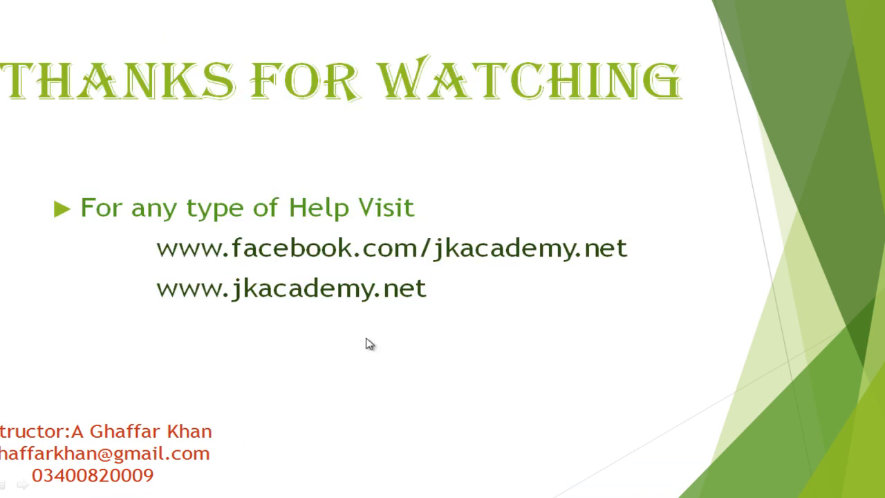